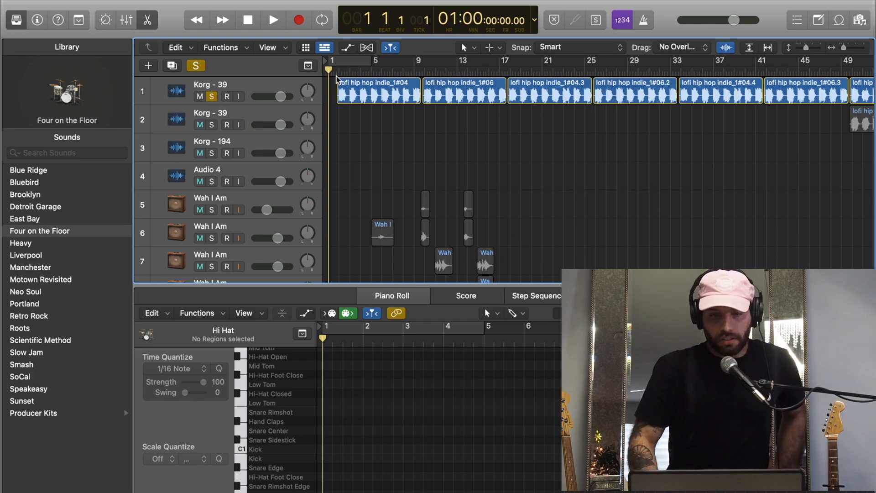
- Play the soloed Korg - 39 lofi hip hop sample from the start, stop it, and return the playhead to bar 1
{"action": "key", "text": "space"}
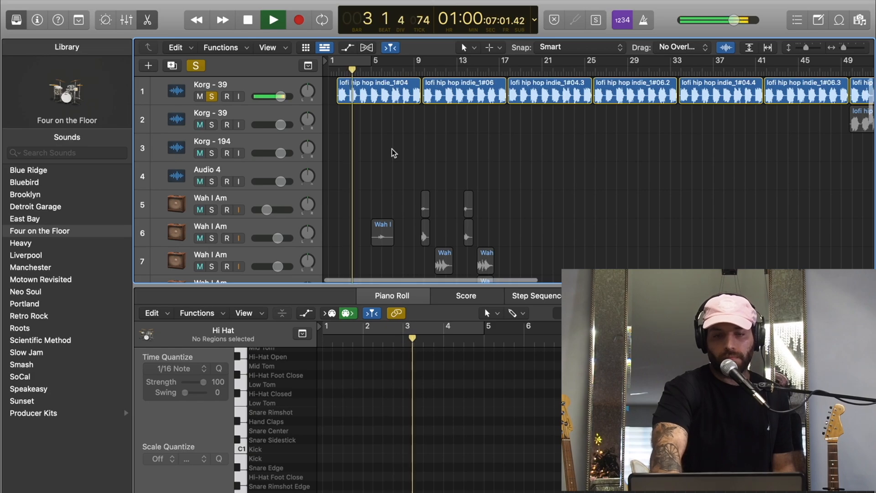
{"action": "scroll", "coordinate": [391, 149], "scroll_direction": "down", "scroll_amount": 5}
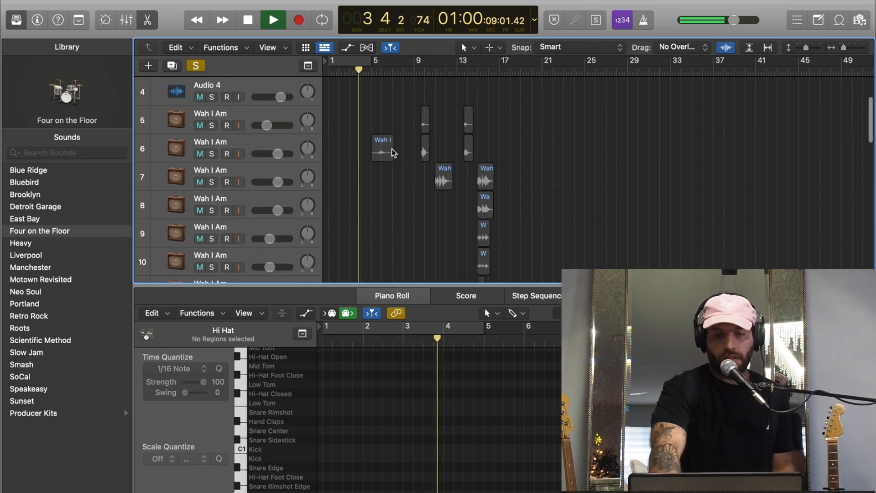
{"action": "scroll", "coordinate": [391, 148], "scroll_direction": "up", "scroll_amount": 5}
{"action": "key", "text": "space"}
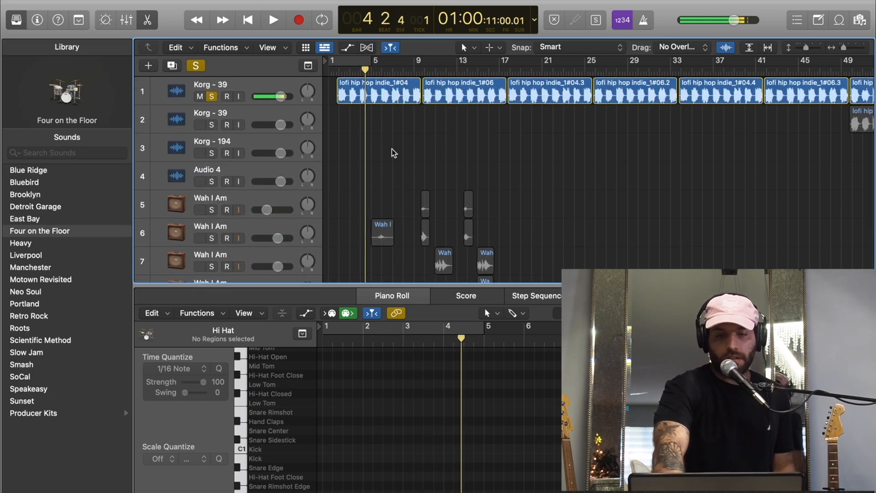
{"action": "key", "text": "Return"}
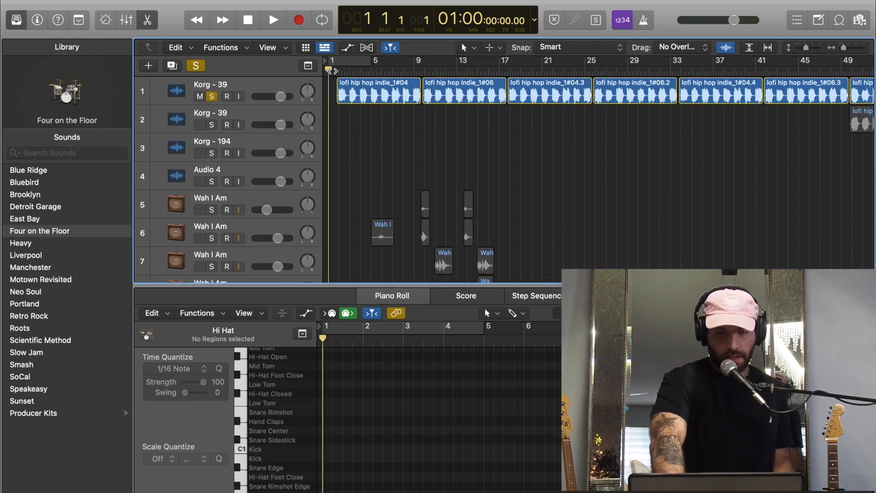
- Replay the sample from the start with the percussion and drum tracks, Tambourine down to Kick, soloed alongside it
{"action": "key", "text": "space"}
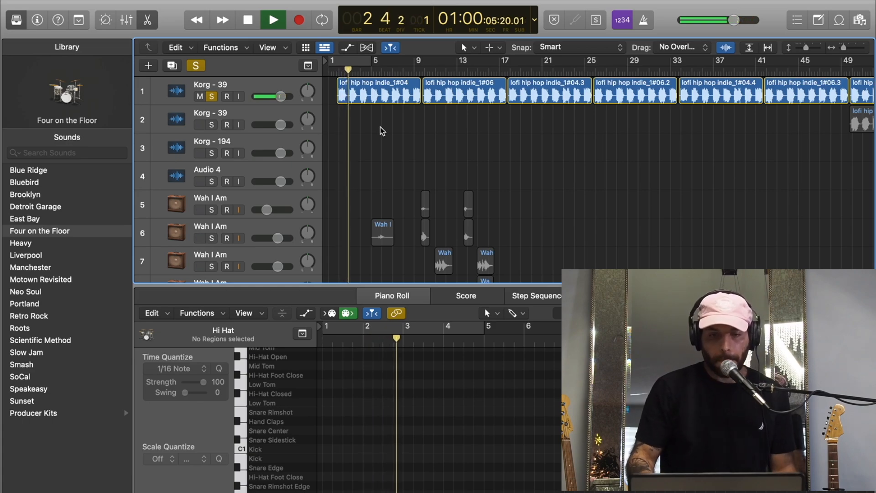
{"action": "scroll", "coordinate": [381, 130], "scroll_direction": "down", "scroll_amount": 5}
{"action": "scroll", "coordinate": [380, 127], "scroll_direction": "down", "scroll_amount": 15}
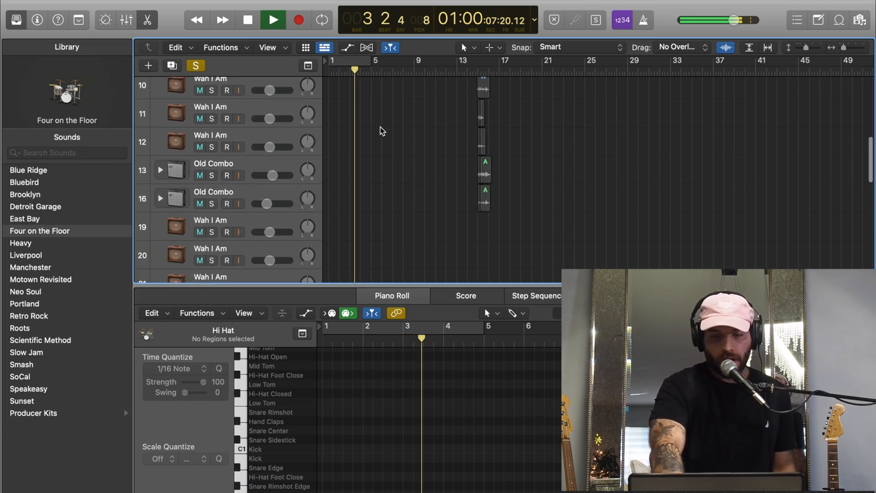
{"action": "scroll", "coordinate": [379, 126], "scroll_direction": "up", "scroll_amount": 2}
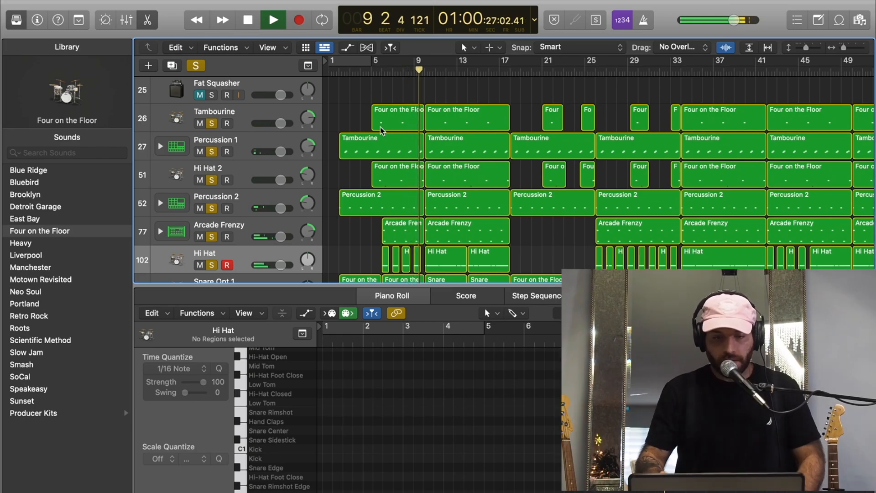
{"action": "key", "text": "space"}
- Add Wah I Am guitar tracks 5 to 7 to the soloed tracks and play the beat
{"action": "scroll", "coordinate": [441, 155], "scroll_direction": "up", "scroll_amount": 8}
{"action": "scroll", "coordinate": [440, 155], "scroll_direction": "up", "scroll_amount": 8}
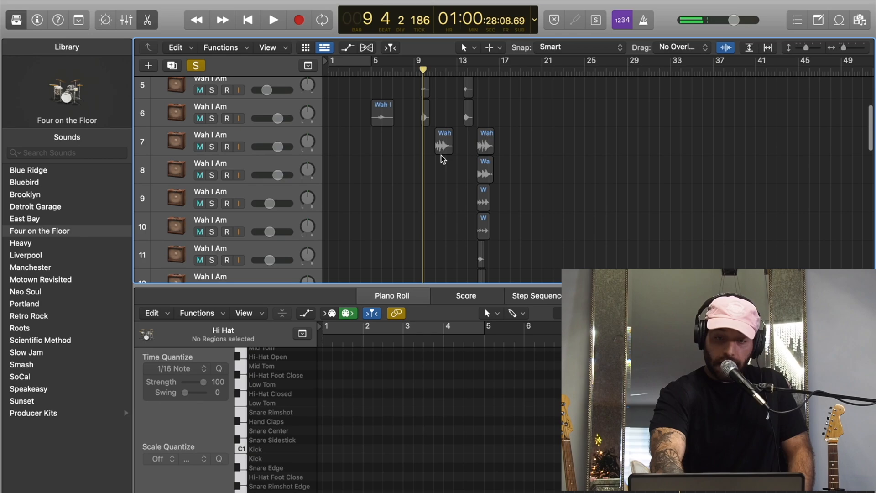
{"action": "left_click_drag", "start_coordinate": [213, 212], "coordinate": [210, 262]}
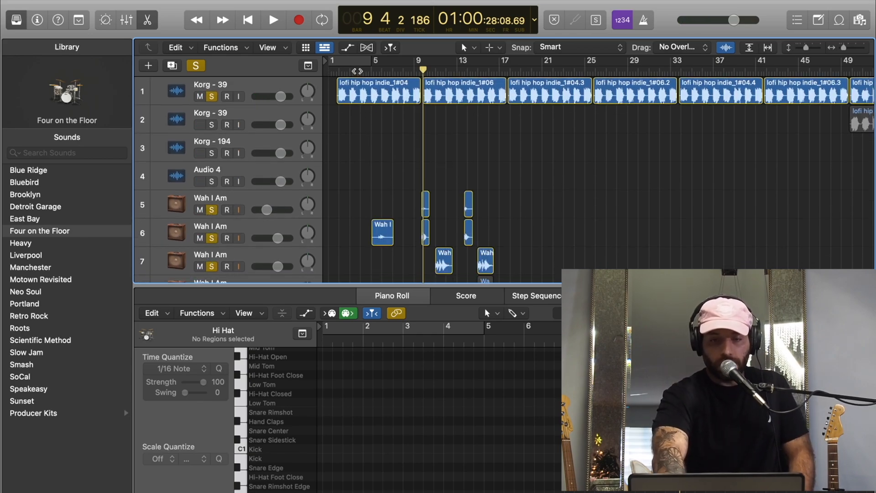
{"action": "key", "text": "space"}
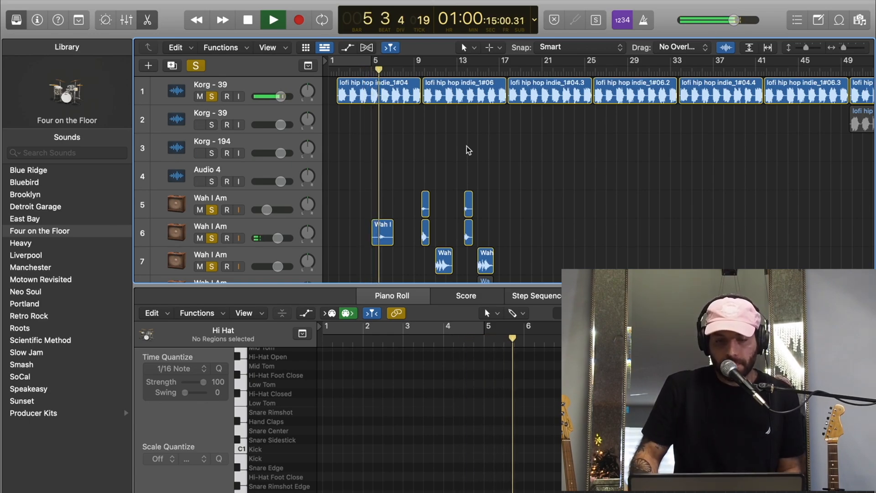
- Solo Fat Squasher tracks 23 and 24 as well while the beat plays
{"action": "scroll", "coordinate": [466, 146], "scroll_direction": "down", "scroll_amount": 3}
{"action": "scroll", "coordinate": [467, 147], "scroll_direction": "down", "scroll_amount": 15}
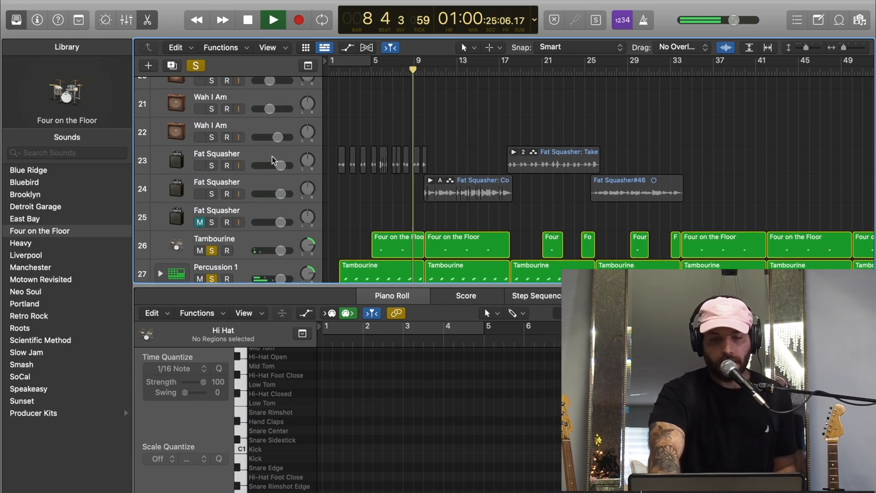
{"action": "left_click", "coordinate": [212, 166]}
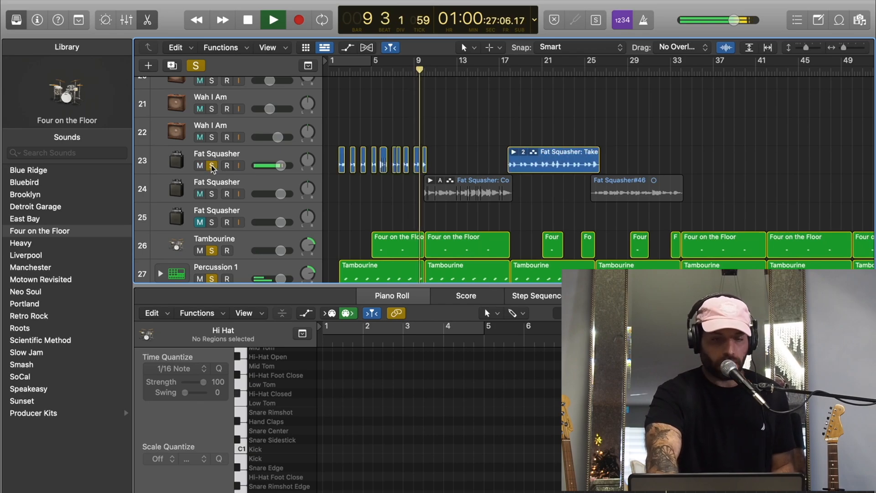
{"action": "left_click", "coordinate": [212, 193]}
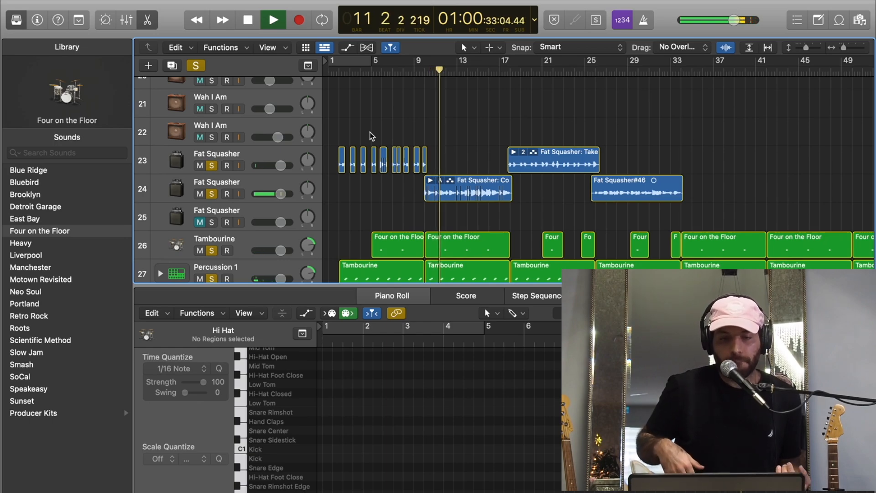
- Solo Wah I Am guitar tracks 8 to 12 too during playback
{"action": "scroll", "coordinate": [464, 221], "scroll_direction": "down", "scroll_amount": 15}
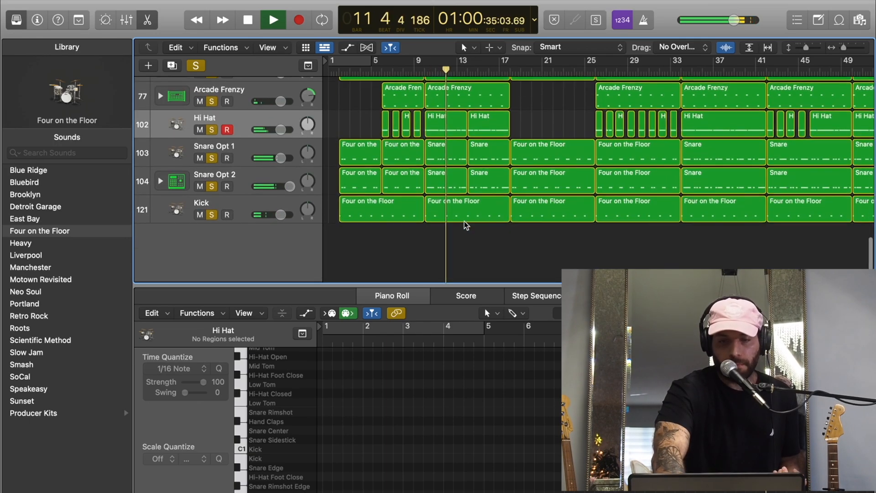
{"action": "scroll", "coordinate": [465, 223], "scroll_direction": "up", "scroll_amount": 20}
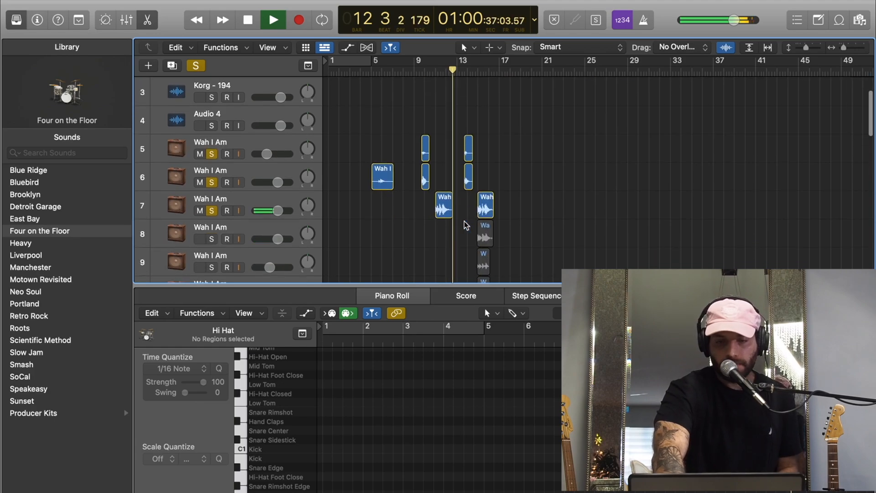
{"action": "scroll", "coordinate": [466, 225], "scroll_direction": "down", "scroll_amount": 3}
{"action": "left_click_drag", "start_coordinate": [211, 114], "coordinate": [211, 231]}
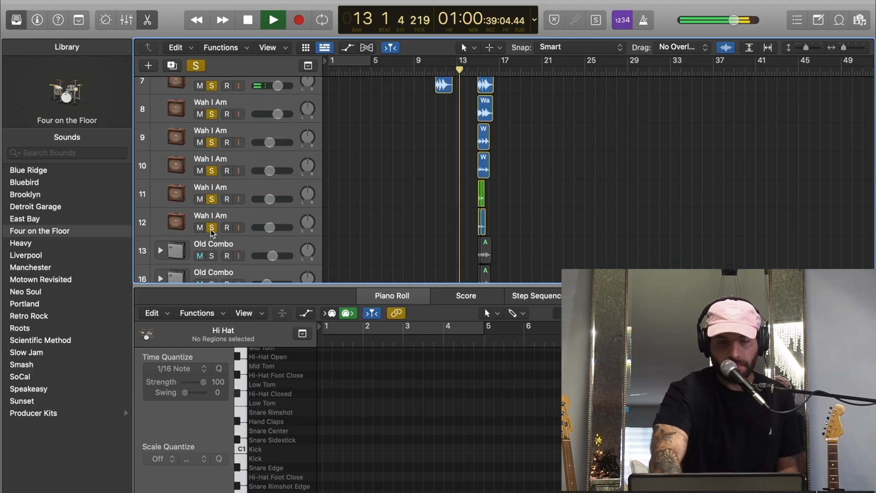
{"action": "scroll", "coordinate": [212, 196], "scroll_direction": "down", "scroll_amount": 3}
{"action": "left_click", "coordinate": [211, 166]}
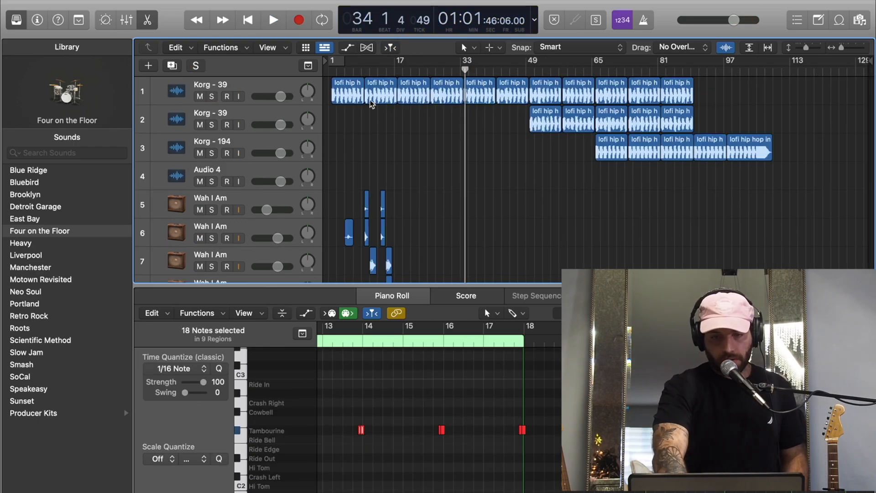
- Deselect the Tambourine regions and look over the arrangement's guitar and drum parts
{"action": "scroll", "coordinate": [373, 145], "scroll_direction": "down", "scroll_amount": 1}
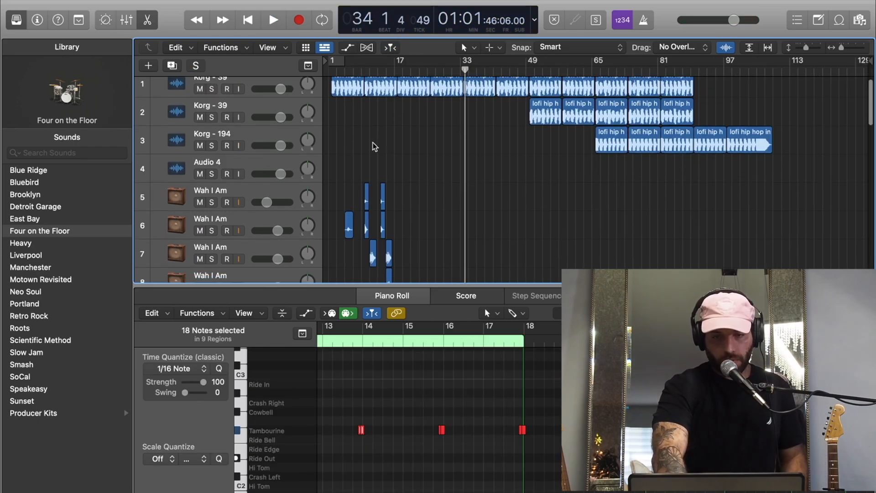
{"action": "scroll", "coordinate": [423, 141], "scroll_direction": "down", "scroll_amount": 15}
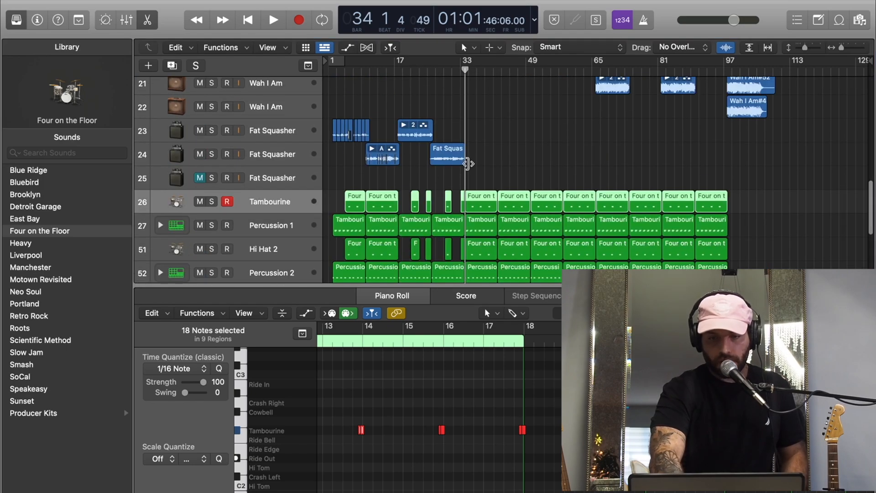
{"action": "left_click", "coordinate": [483, 163]}
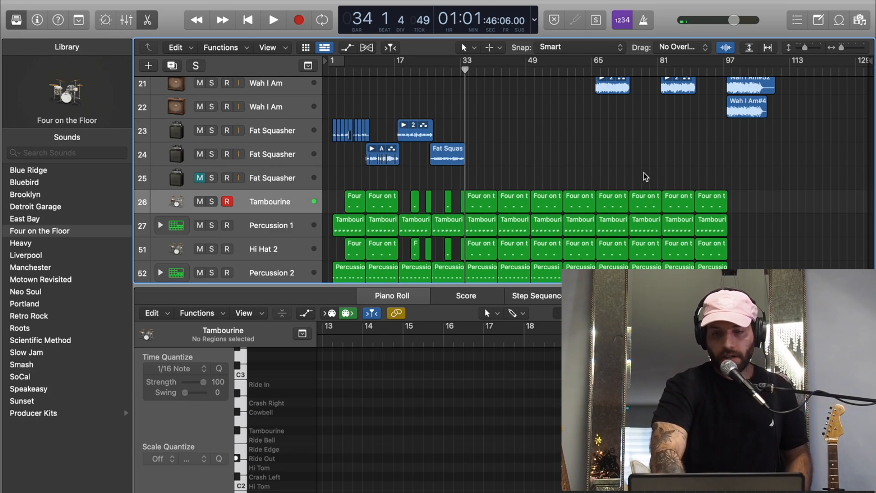
{"action": "scroll", "coordinate": [653, 185], "scroll_direction": "up", "scroll_amount": 5}
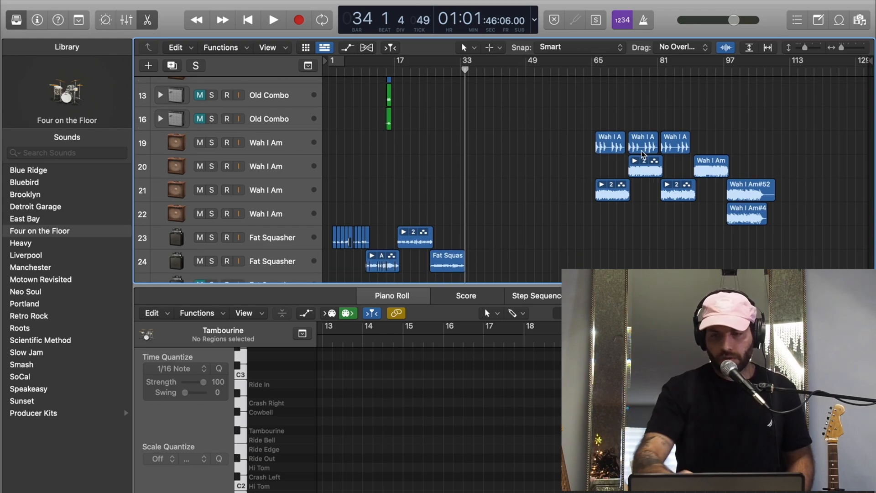
{"action": "scroll", "coordinate": [641, 151], "scroll_direction": "up", "scroll_amount": 3}
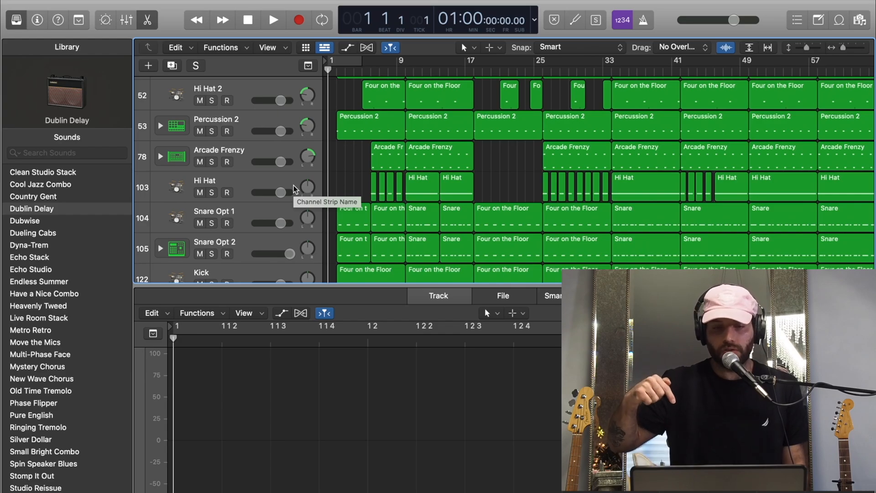
- Compare the two snares by playing the beat with Snare Opt 2 muted and replaying it with only Snare Opt 1 muted
{"action": "left_click", "coordinate": [211, 223]}
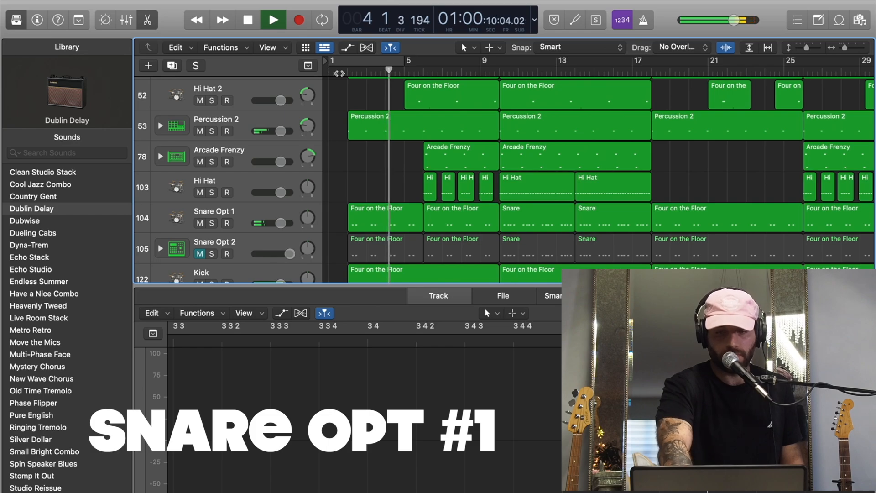
{"action": "key", "text": "space"}
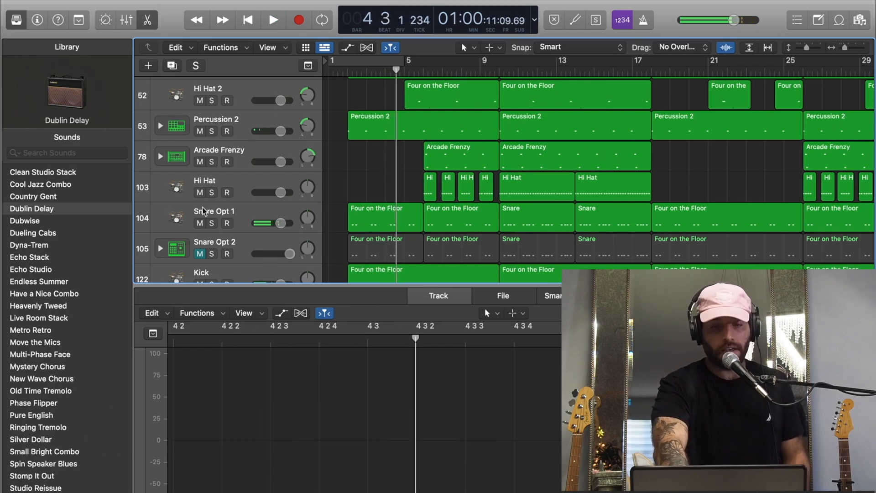
{"action": "left_click", "coordinate": [200, 223]}
{"action": "left_click", "coordinate": [200, 253]}
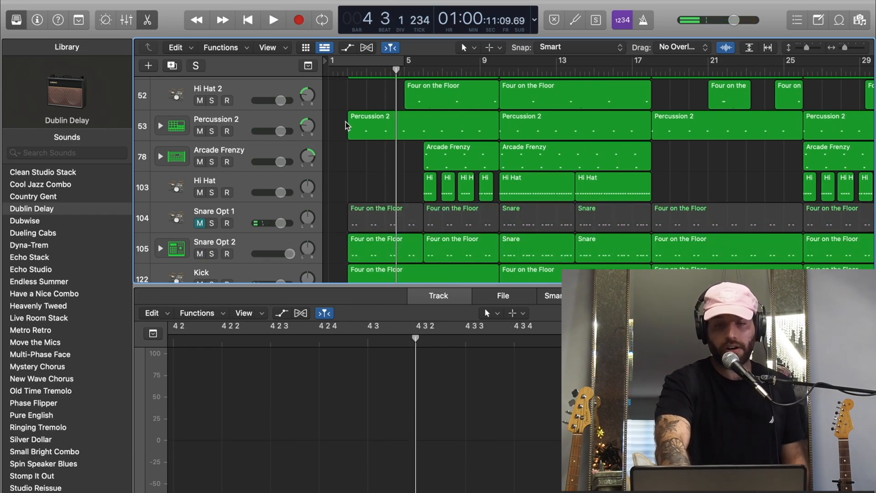
{"action": "key", "text": "Return"}
{"action": "key", "text": "space"}
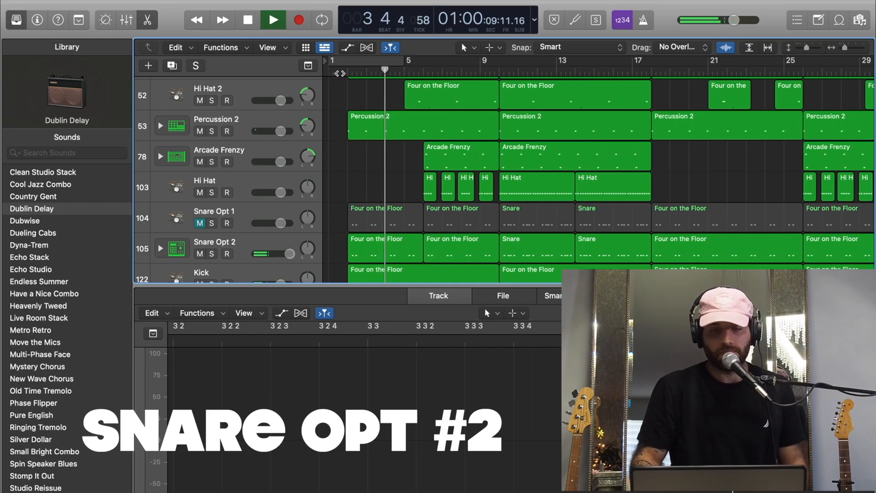
{"action": "key", "text": "space"}
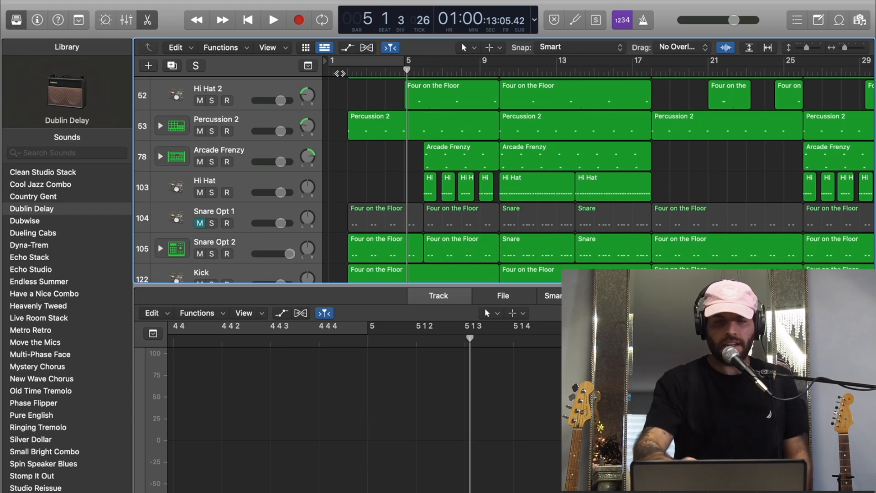
- Unmute Snare Opt 1 and play the beat from near the start with both snare options sounding
{"action": "left_click", "coordinate": [200, 223]}
{"action": "left_click", "coordinate": [347, 72]}
{"action": "key", "text": "space"}
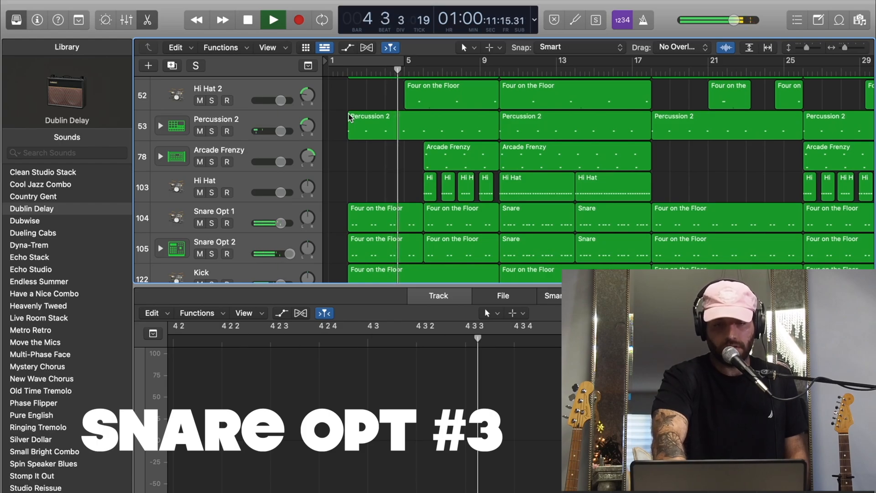
{"action": "key", "text": "space"}
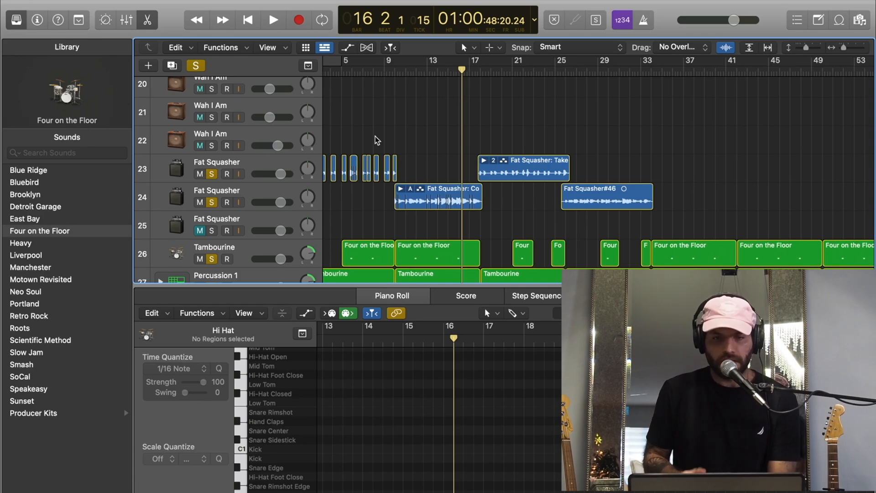
{"action": "scroll", "coordinate": [464, 129], "scroll_direction": "up", "scroll_amount": 7}
{"action": "scroll", "coordinate": [464, 129], "scroll_direction": "left", "scroll_amount": 1}
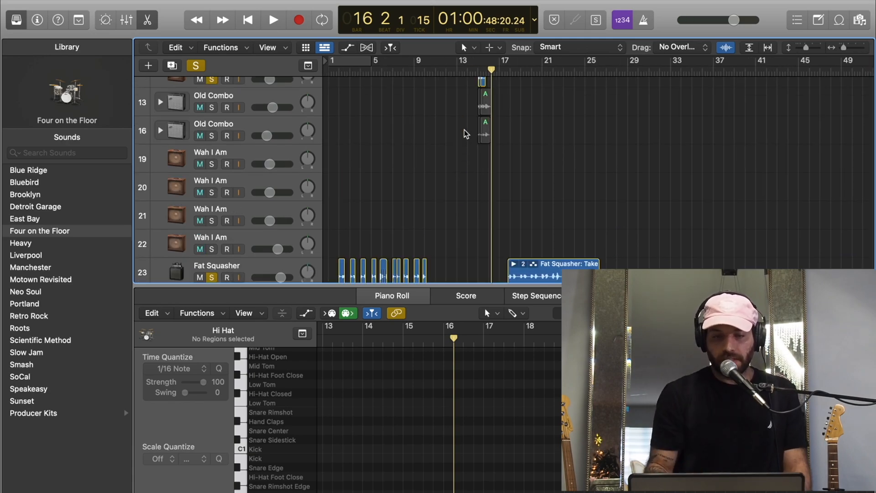
{"action": "scroll", "coordinate": [464, 130], "scroll_direction": "down", "scroll_amount": 5}
{"action": "scroll", "coordinate": [464, 129], "scroll_direction": "right", "scroll_amount": 1}
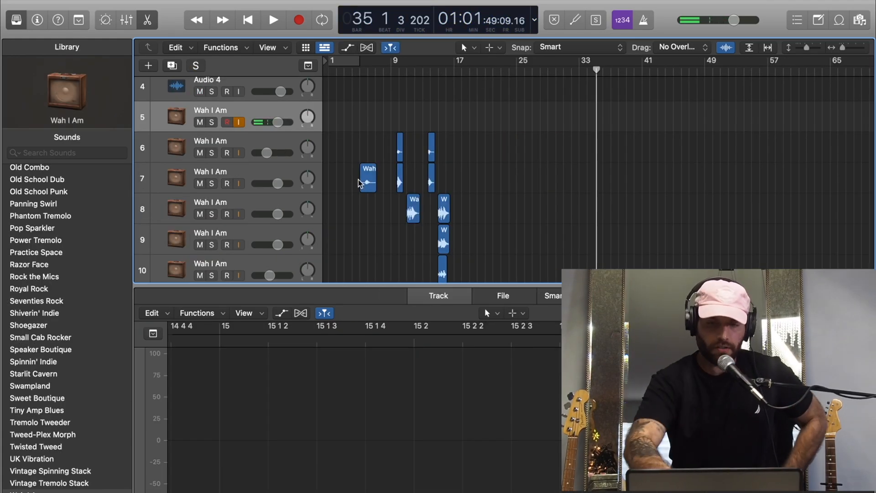
{"action": "scroll", "coordinate": [439, 131], "scroll_direction": "up", "scroll_amount": 5}
{"action": "scroll", "coordinate": [438, 127], "scroll_direction": "down", "scroll_amount": 3}
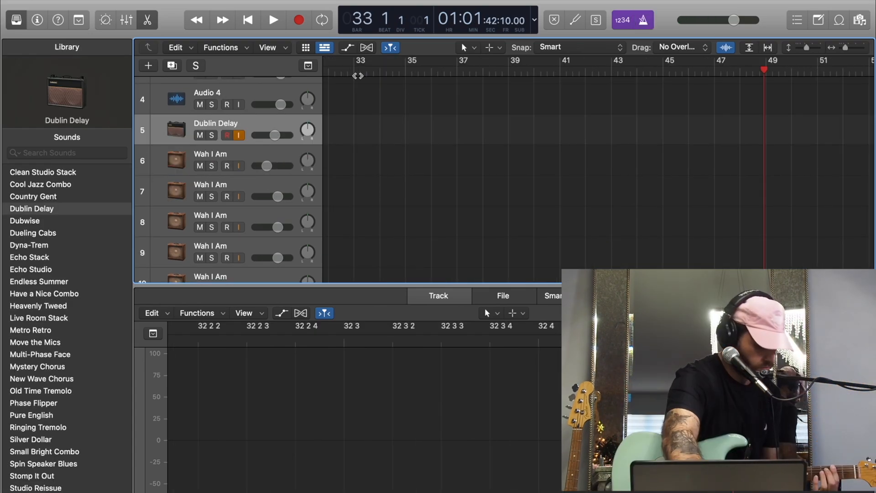
- Record the guitar part and its double on the Dublin Delay tracks, and pan the double on track 6 to the left
{"action": "key", "text": "r"}
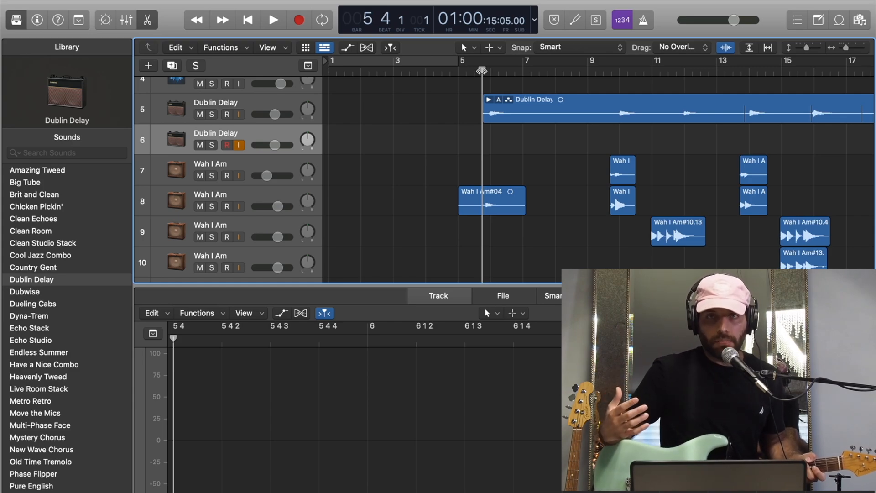
{"action": "key", "text": "r"}
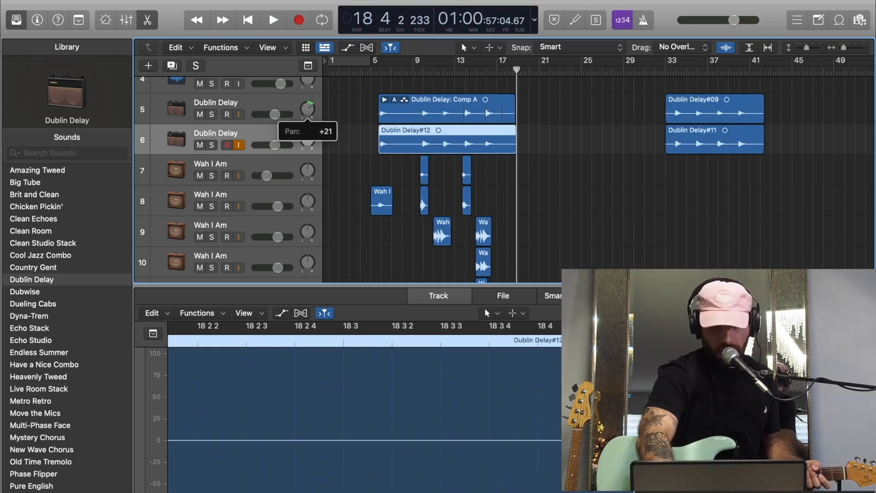
{"action": "left_click_drag", "start_coordinate": [308, 139], "coordinate": [307, 145]}
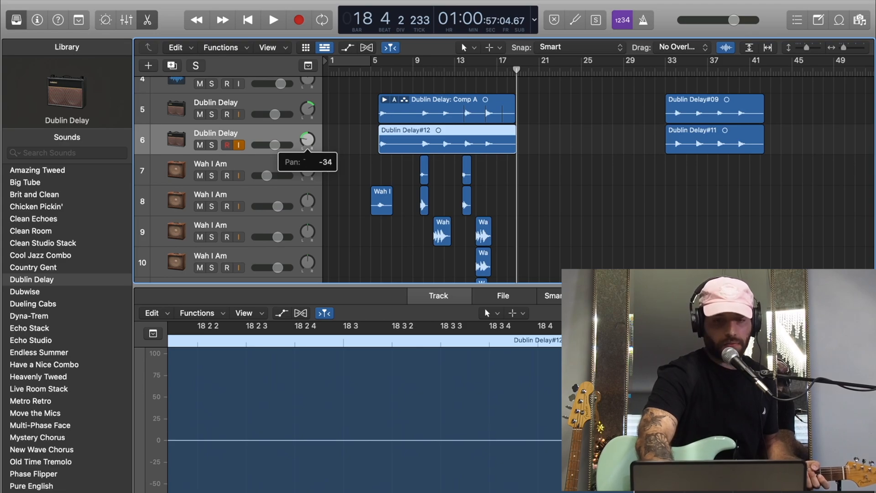
- Pan the Dublin Delay guitar on track 5 to the right and record another guitar part on track 7 from bar 5 beat 4
{"action": "left_click", "coordinate": [309, 108]}
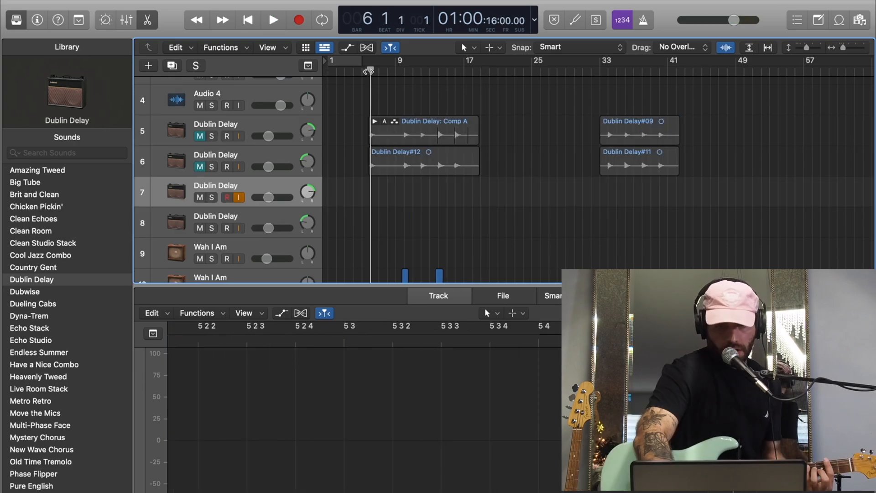
{"action": "left_click_drag", "start_coordinate": [374, 72], "coordinate": [366, 72]}
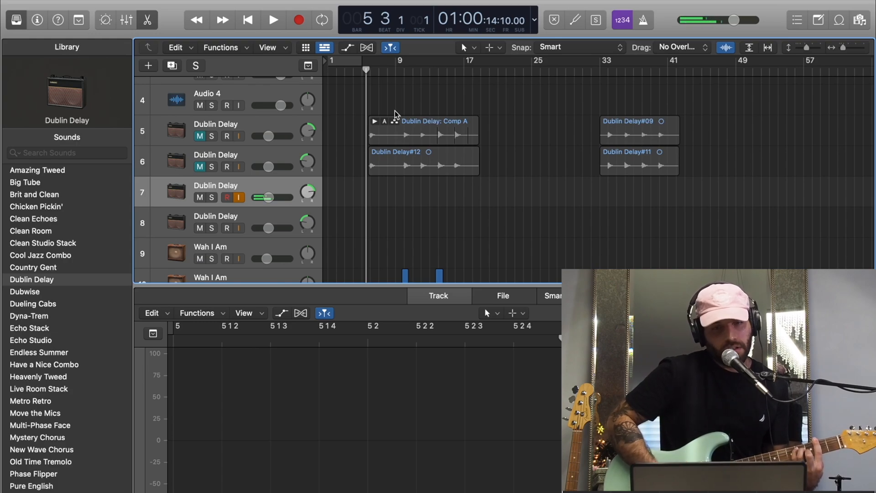
{"action": "scroll", "coordinate": [404, 106], "scroll_direction": "up", "scroll_amount": 5}
{"action": "left_click_drag", "start_coordinate": [358, 73], "coordinate": [371, 73]}
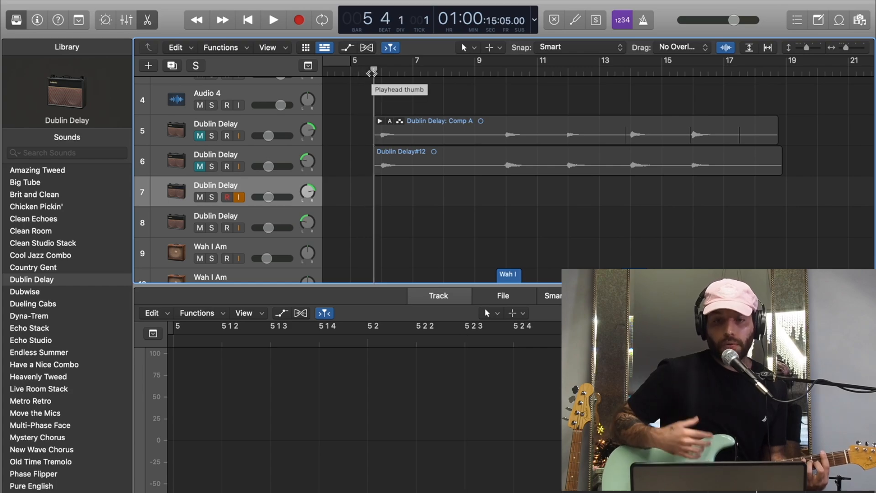
{"action": "key", "text": "r"}
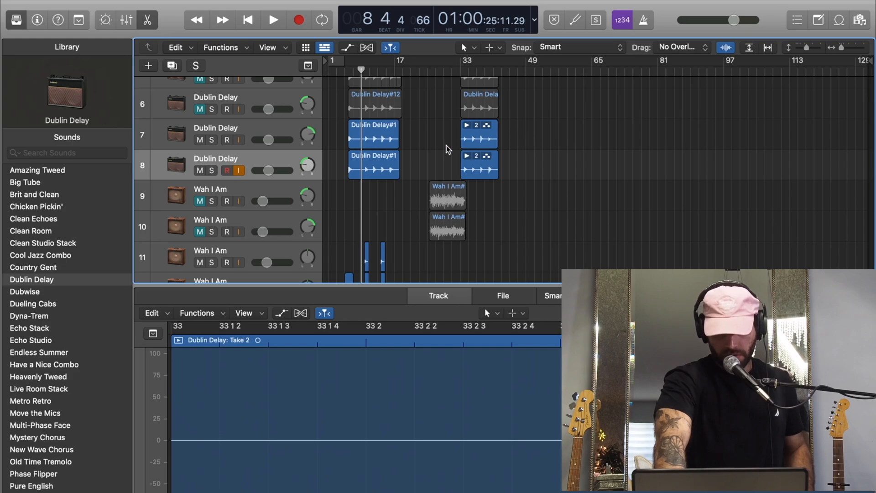
- Play the section leading up to bar 33 and mute the Wah I Am guitars on tracks 9 and 10
{"action": "double_click", "coordinate": [455, 71]}
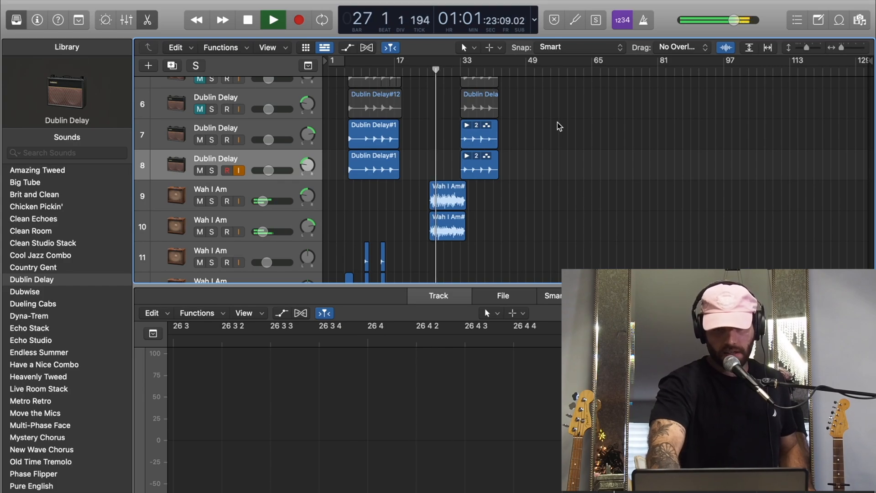
{"action": "left_click", "coordinate": [199, 201]}
{"action": "left_click", "coordinate": [200, 232]}
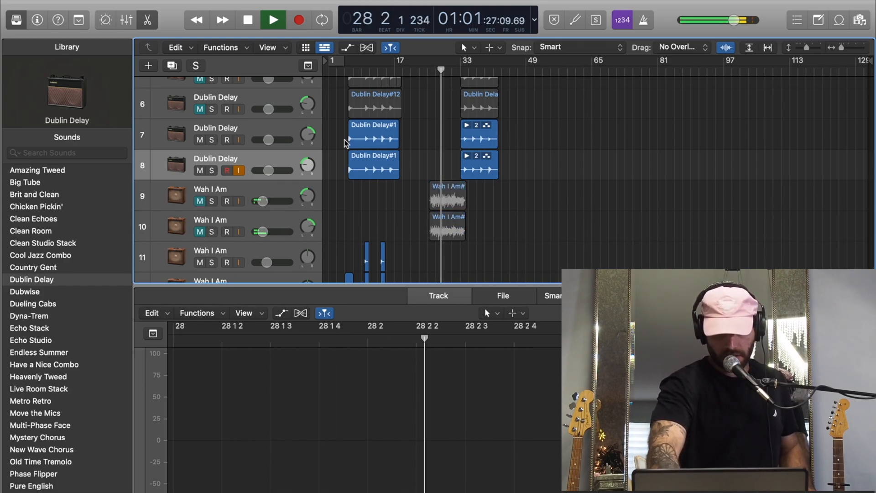
- Mute the two Dublin Delay regions at about bar 33 on tracks 7 and 8, and stop playback
{"action": "left_click_drag", "start_coordinate": [508, 136], "coordinate": [483, 159]}
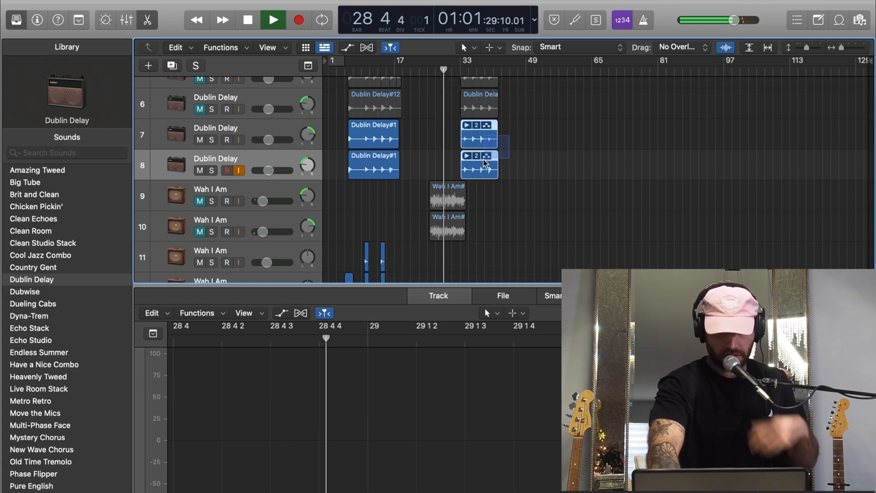
{"action": "left_click", "coordinate": [498, 124]}
{"action": "right_click", "coordinate": [497, 121]}
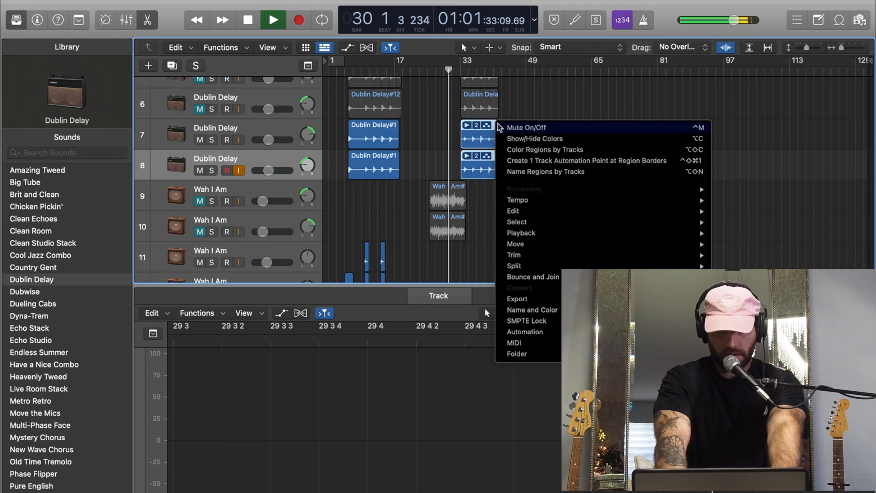
{"action": "left_click", "coordinate": [506, 127]}
{"action": "key", "text": "space"}
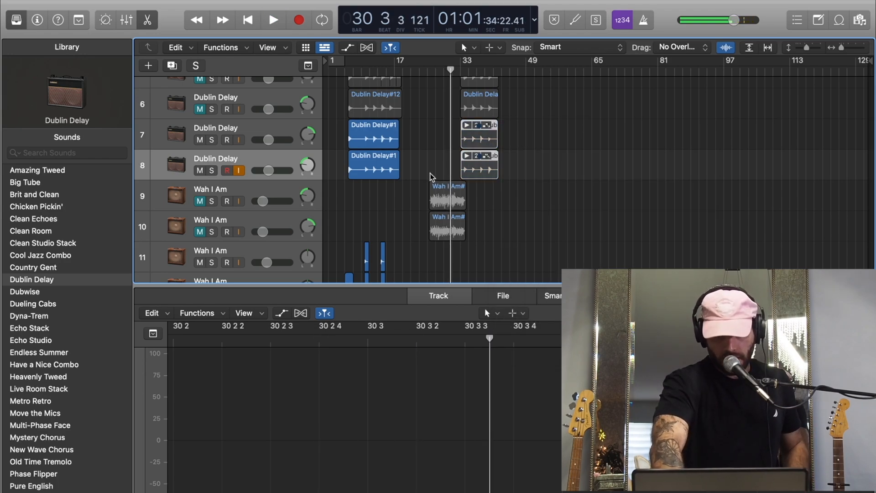
- Play briefly from bar 24 and look over the remaining Wah I Am guitar tracks
{"action": "scroll", "coordinate": [421, 176], "scroll_direction": "down", "scroll_amount": 3}
{"action": "left_click", "coordinate": [423, 72]}
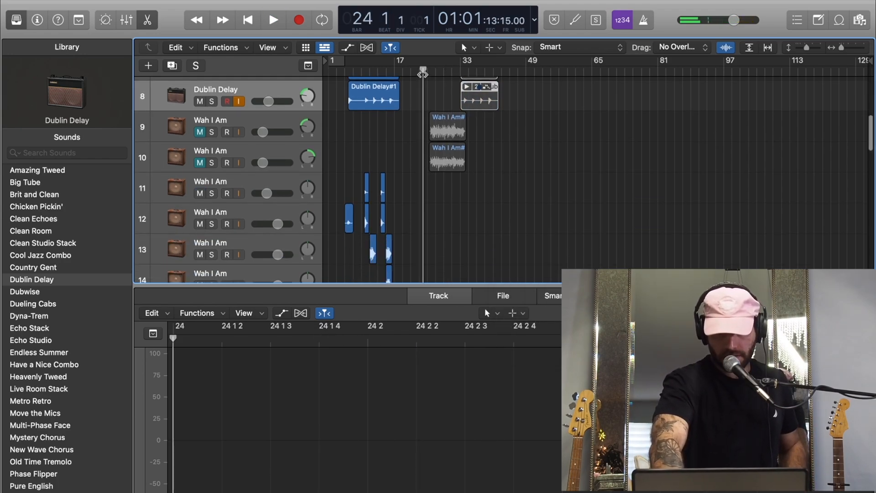
{"action": "key", "text": "space"}
{"action": "key", "text": "space"}
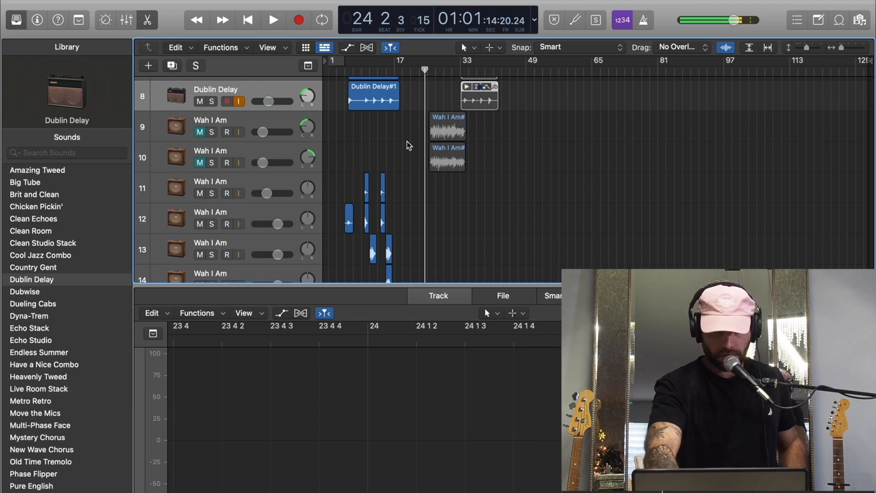
{"action": "scroll", "coordinate": [279, 170], "scroll_direction": "down", "scroll_amount": 8}
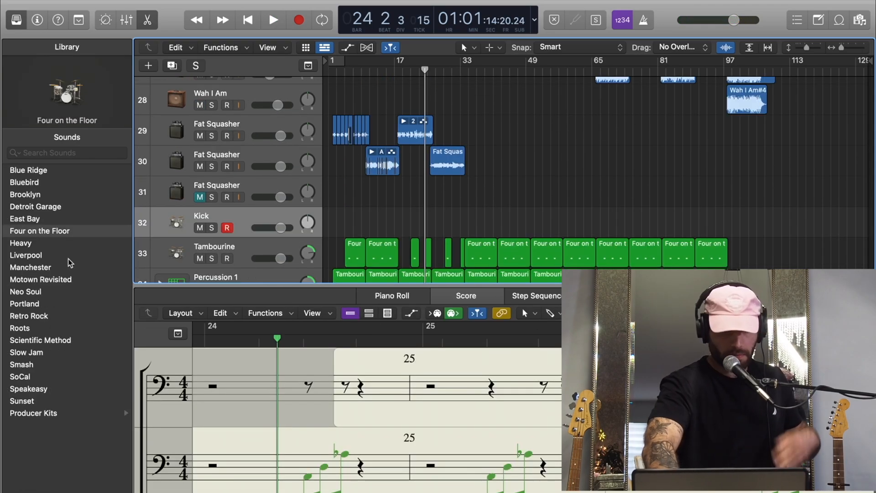
{"action": "scroll", "coordinate": [68, 259], "scroll_direction": "left", "scroll_amount": 5}
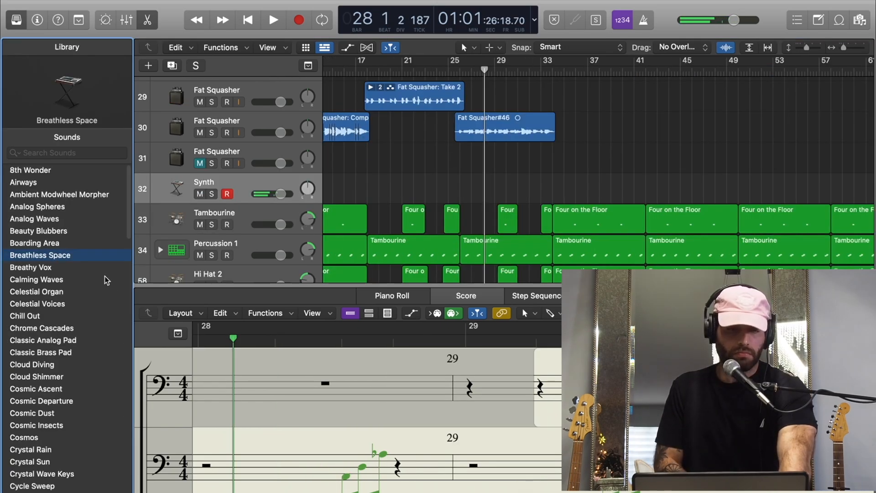
- Audition Breathy Vox, Calming Waves, Celestial Organ, Celestial Voices, Chrome Cascades, Chill Out and Classic Analog Pad on Synth track 32
{"action": "left_click", "coordinate": [91, 269]}
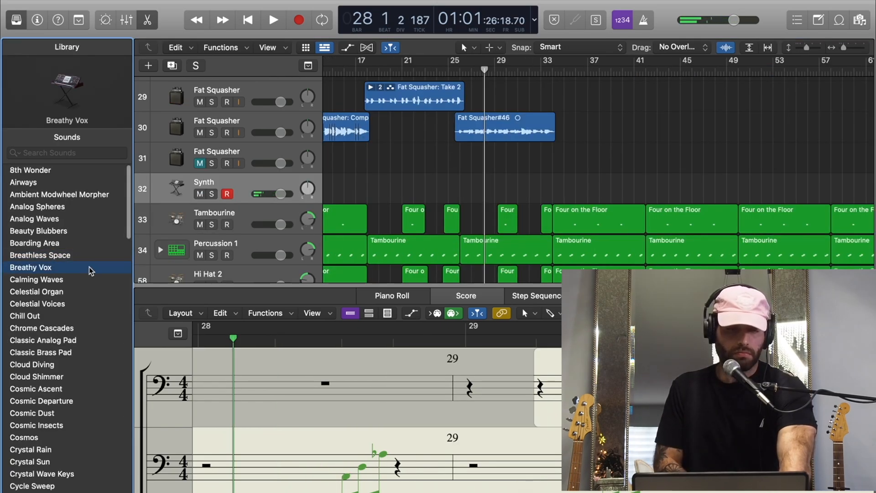
{"action": "left_click", "coordinate": [35, 280]}
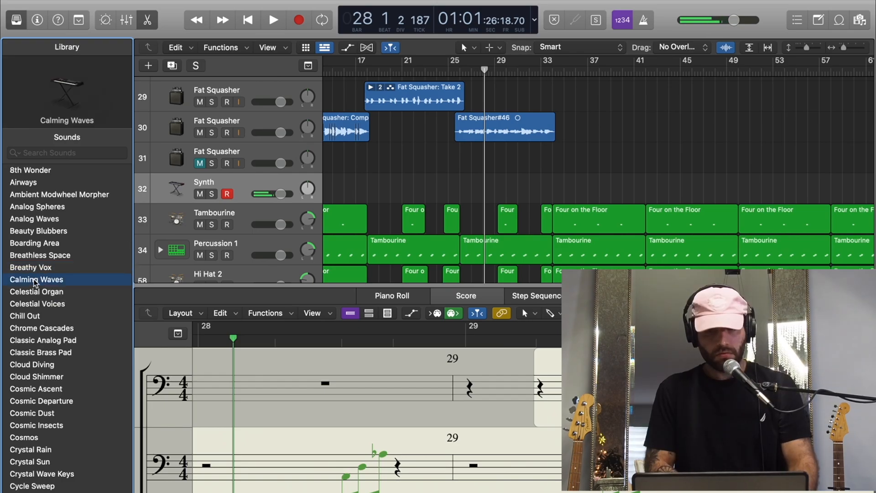
{"action": "left_click", "coordinate": [32, 292]}
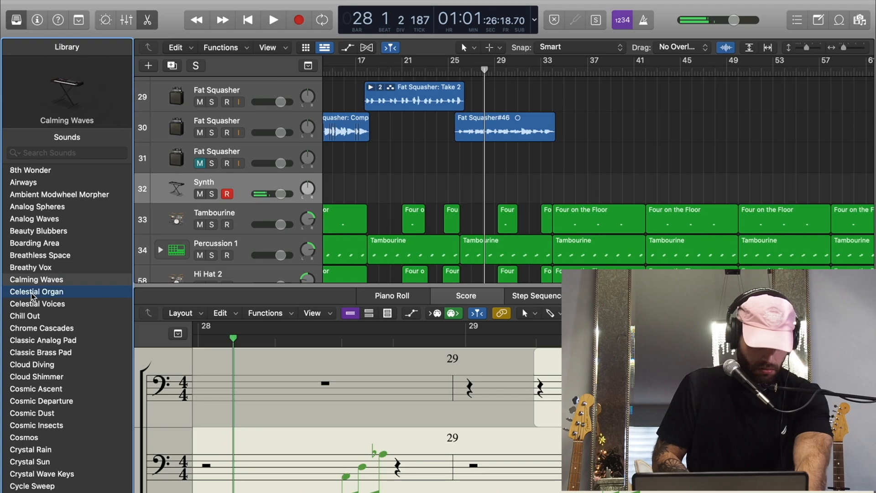
{"action": "left_click", "coordinate": [47, 304]}
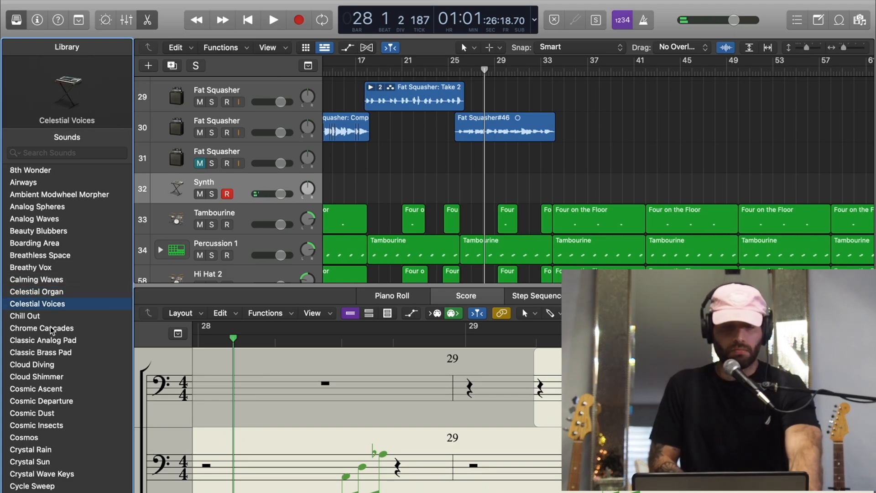
{"action": "left_click", "coordinate": [65, 327]}
{"action": "left_click", "coordinate": [64, 319]}
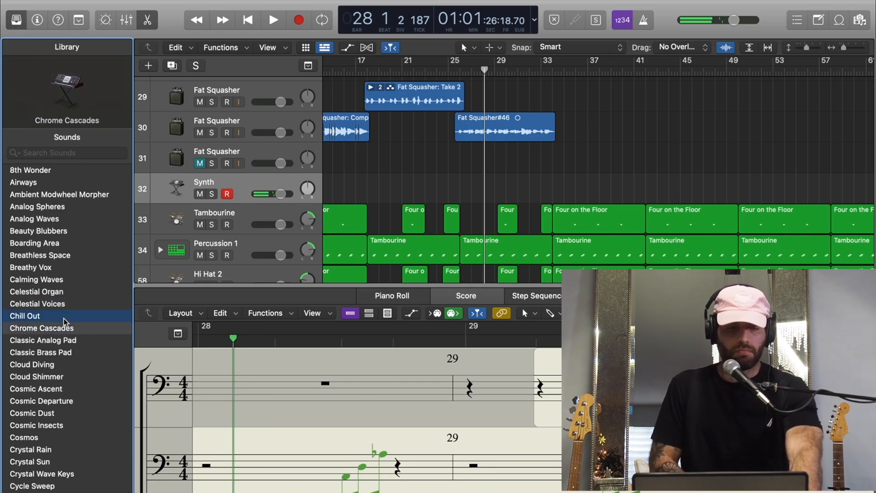
{"action": "left_click", "coordinate": [66, 340]}
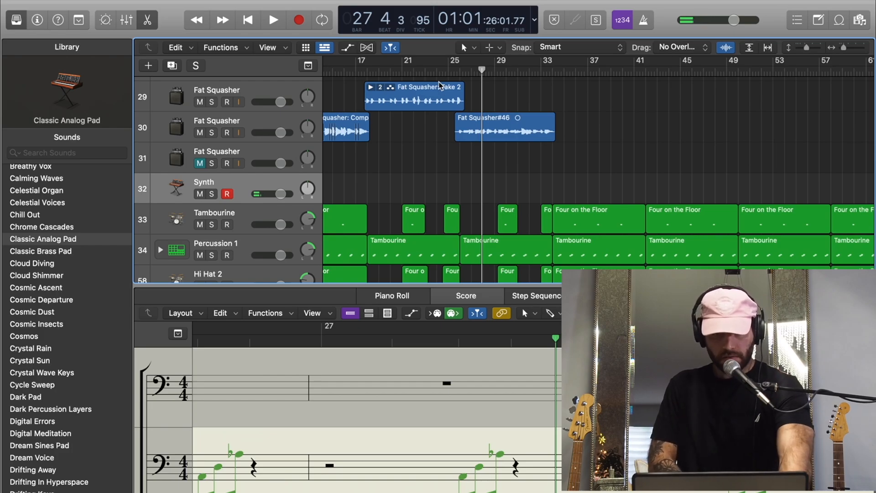
- Record synth parts with the Classic Brass Pad sound on the Synth tracks, starting another take on track 32 from bar 33
{"action": "key", "text": "space"}
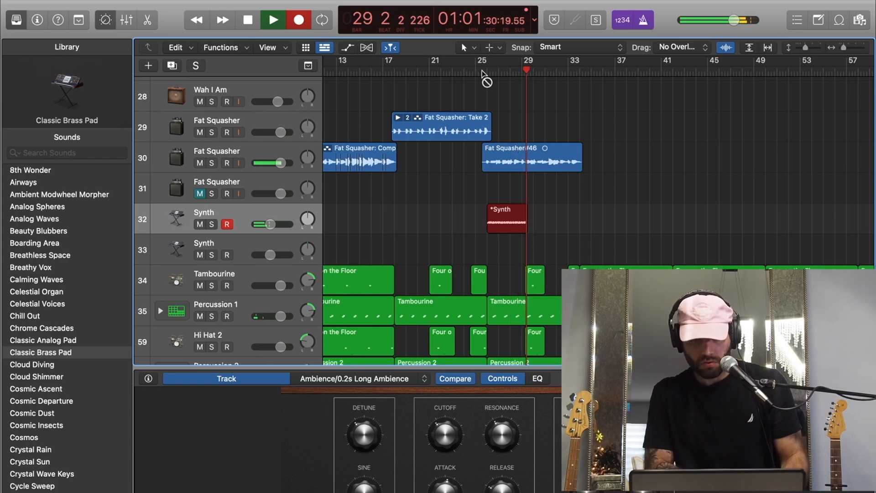
{"action": "key", "text": "Down"}
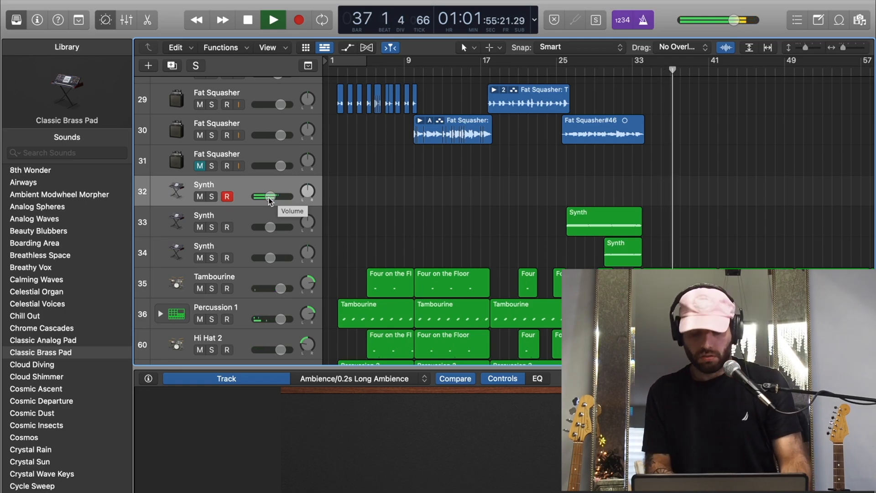
{"action": "left_click", "coordinate": [634, 71]}
{"action": "key", "text": "r"}
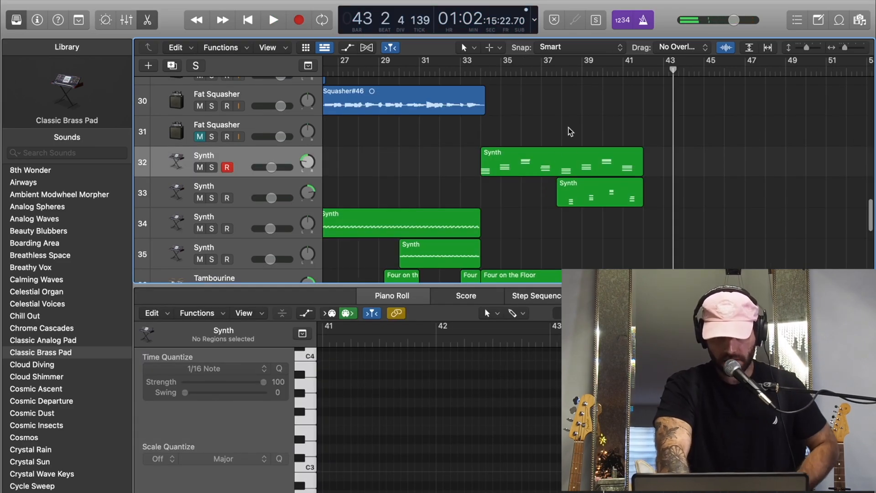
- Place the playhead at bar 34 and examine how the guitar and synth regions are laid out across the song
{"action": "left_click", "coordinate": [474, 71]}
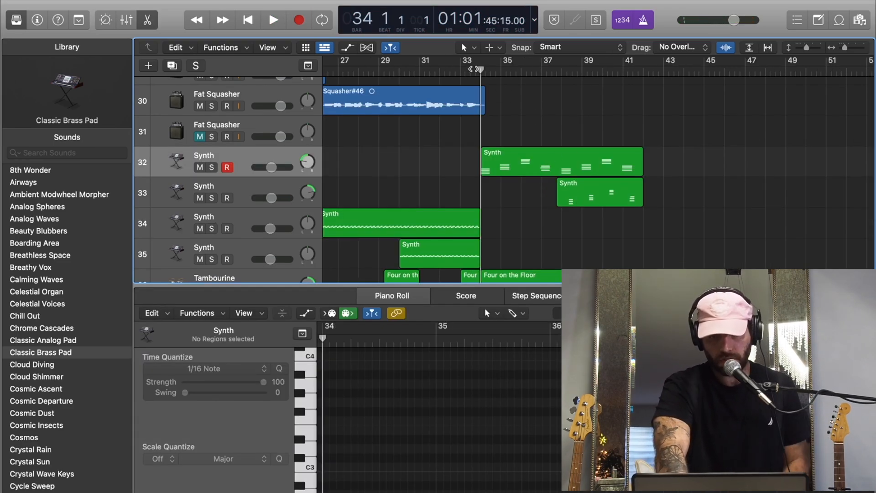
{"action": "scroll", "coordinate": [506, 124], "scroll_direction": "up", "scroll_amount": 3}
{"action": "scroll", "coordinate": [506, 124], "scroll_direction": "up", "scroll_amount": 1}
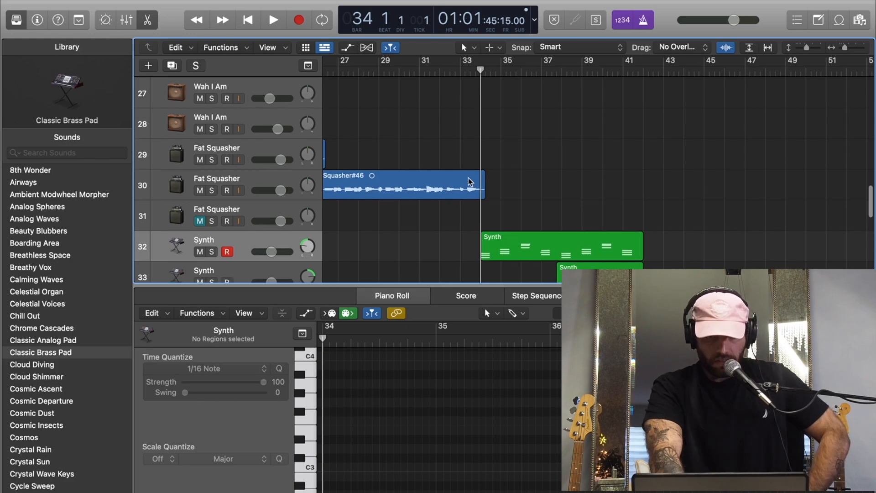
{"action": "key", "text": "super+Left"}
{"action": "key", "text": "super+Left"}
{"action": "key", "text": "super+Left"}
{"action": "key", "text": "super+Left"}
{"action": "key", "text": "super+Left"}
{"action": "key", "text": "super+Left"}
{"action": "key", "text": "super+Left"}
{"action": "key", "text": "super+Left"}
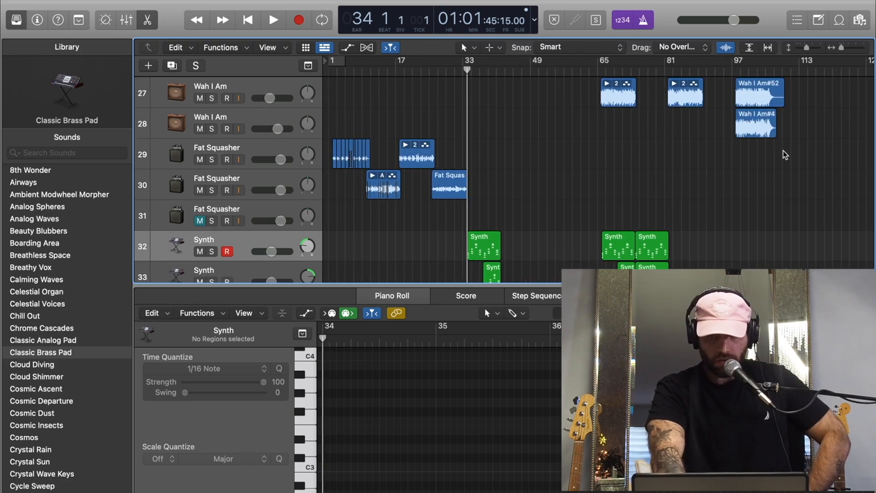
{"action": "key", "text": "super+Right"}
{"action": "key", "text": "super+Right"}
{"action": "key", "text": "super+Right"}
{"action": "key", "text": "super+Right"}
{"action": "key", "text": "super+Right"}
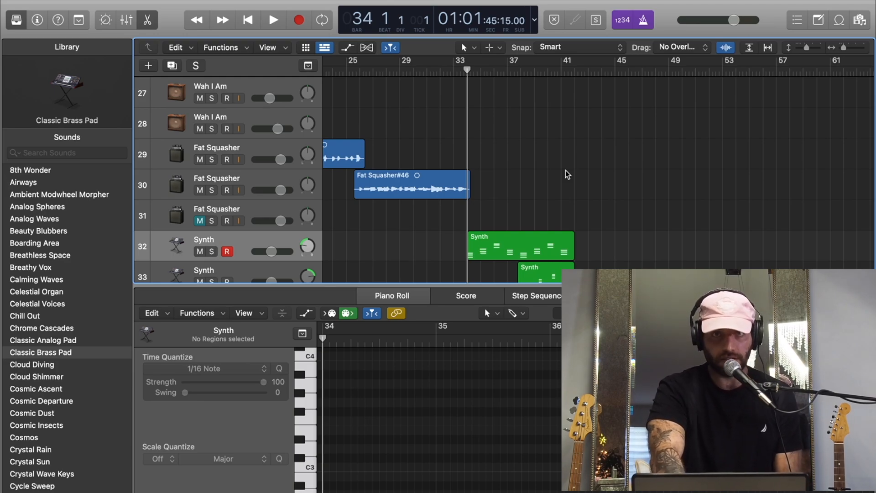
{"action": "key", "text": "super+Left"}
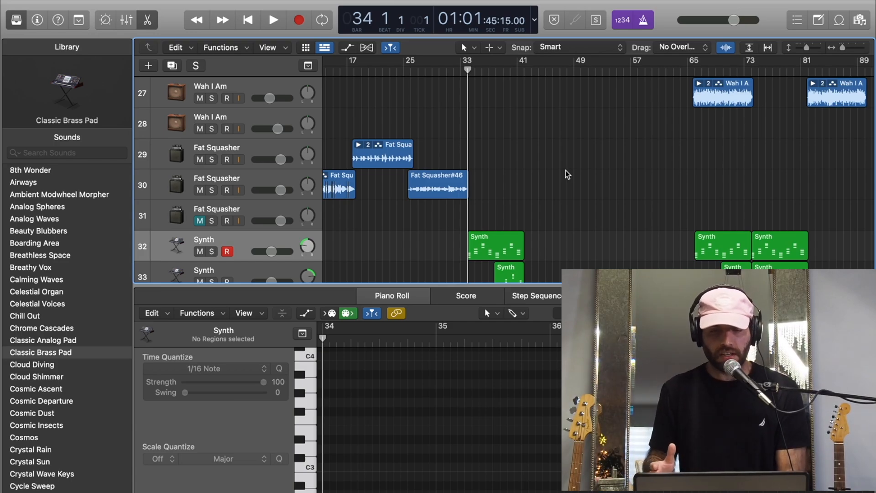
{"action": "key", "text": "super+Right"}
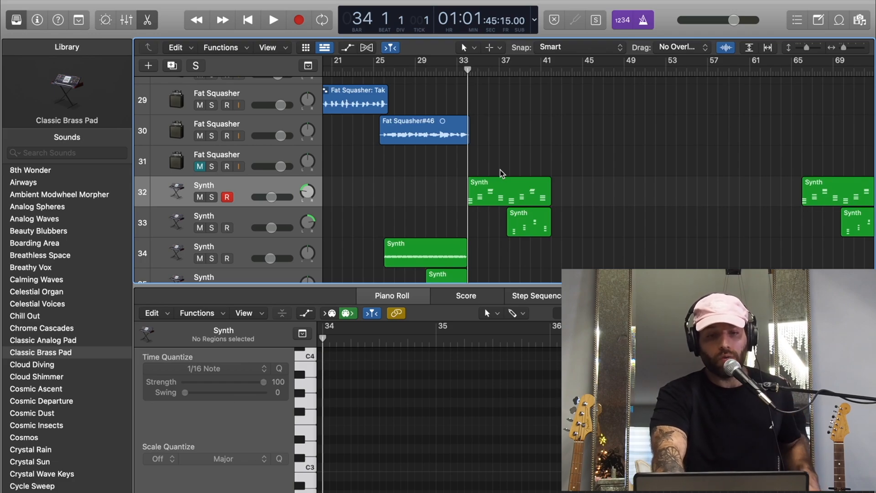